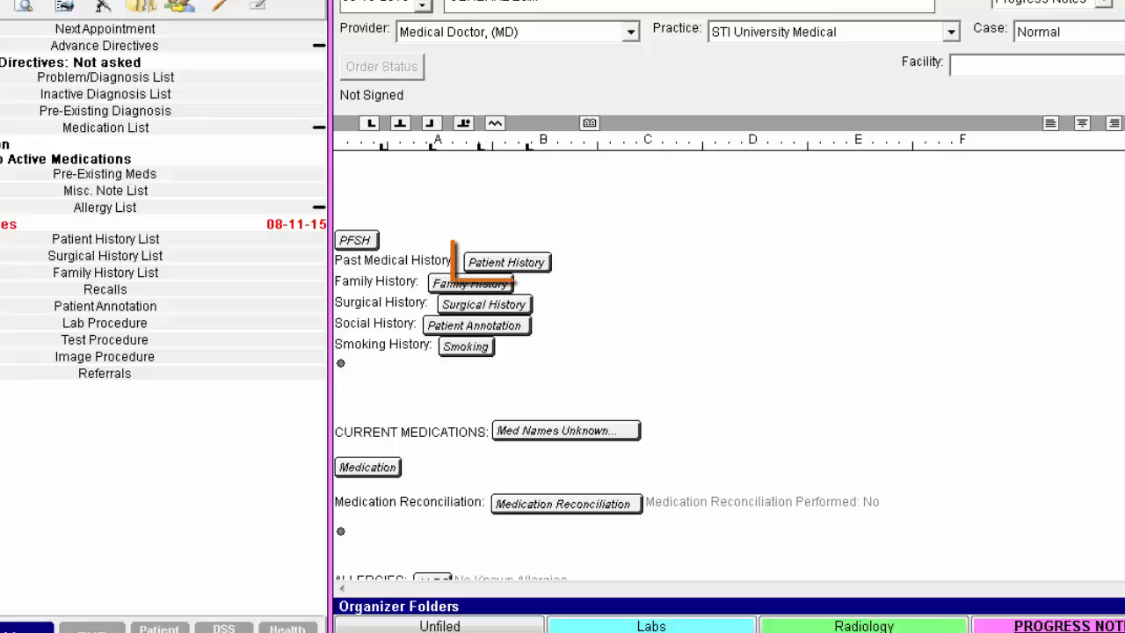
# Add "Arthritis" and "Sleep apnea" as new entries in the note's past medical history.
pyautogui.click(507, 262)
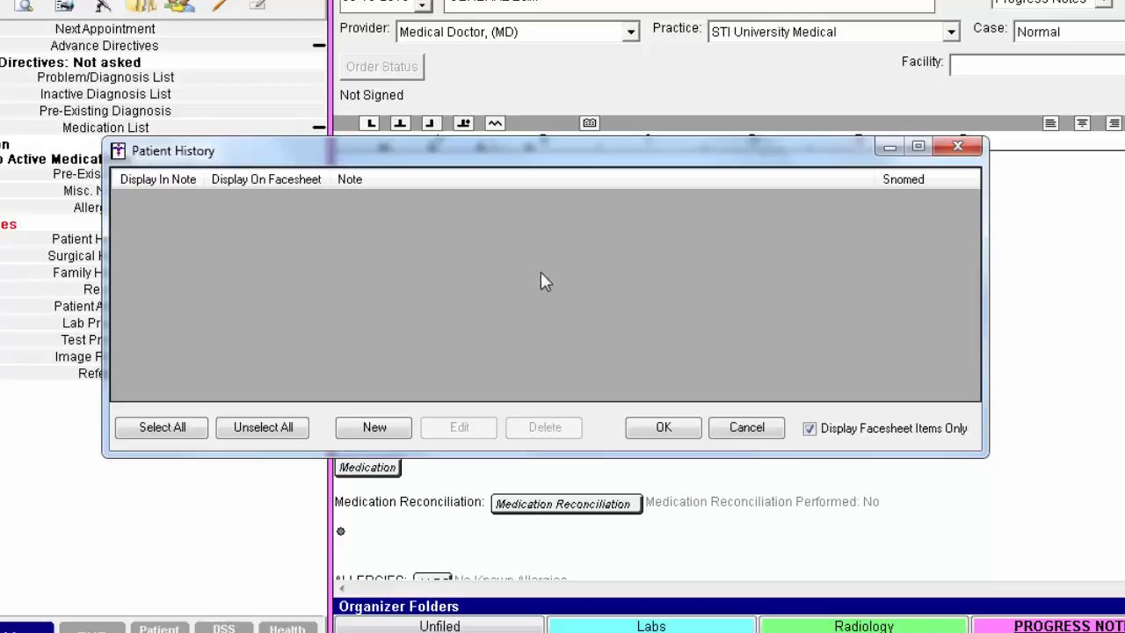
pyautogui.click(378, 427)
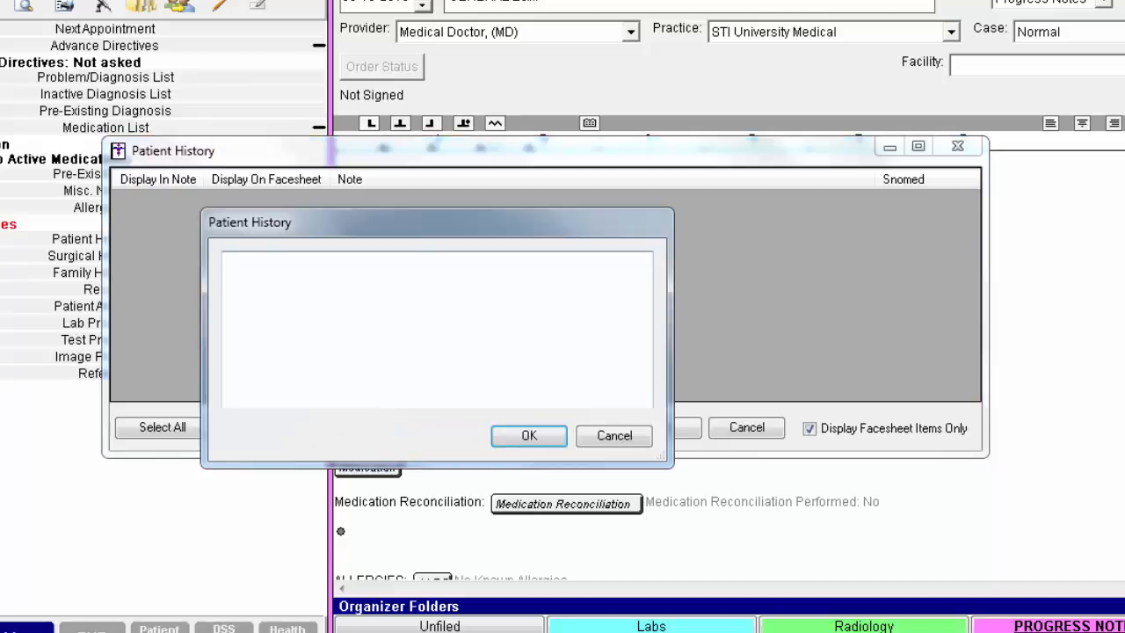
pyautogui.write('Arthritis')
pyautogui.click(525, 436)
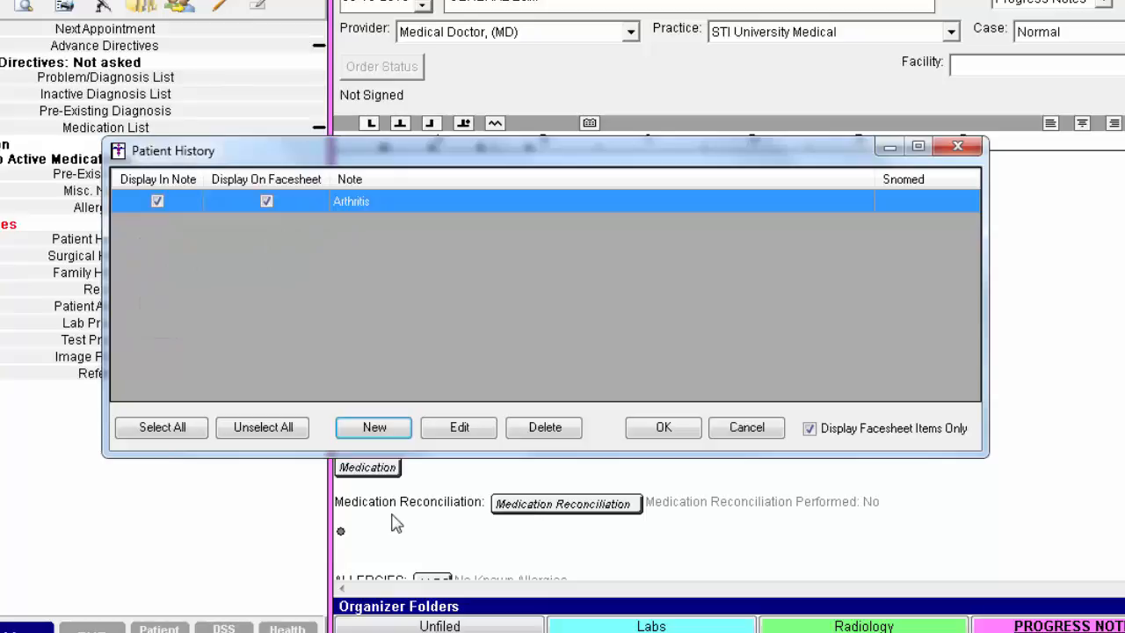
pyautogui.click(391, 429)
pyautogui.write('Sleep apnea')
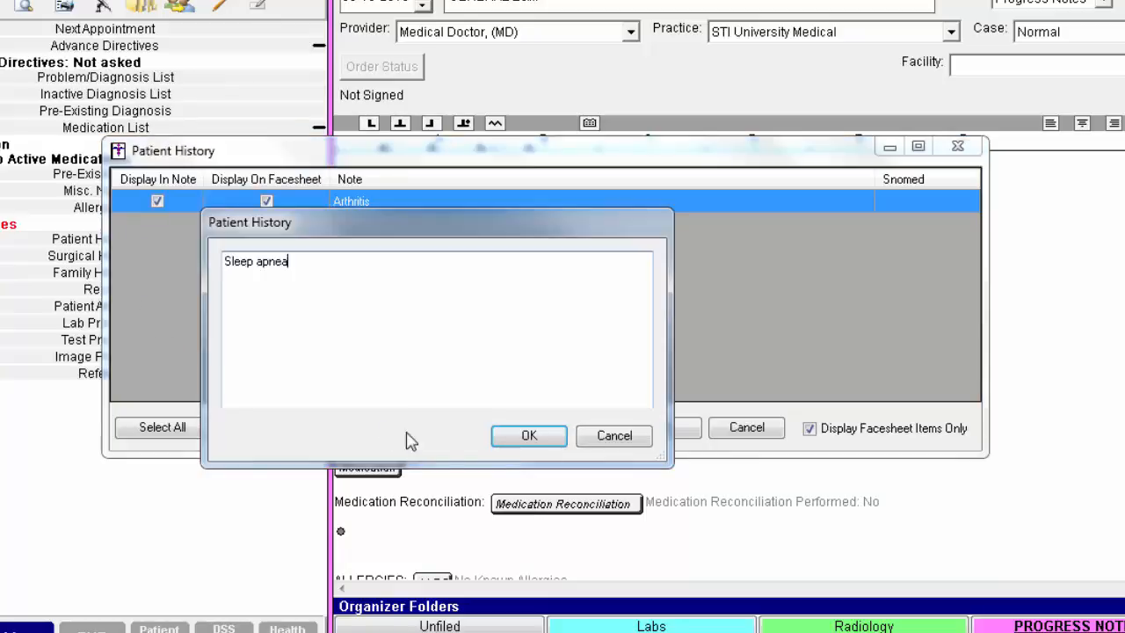
pyautogui.click(532, 437)
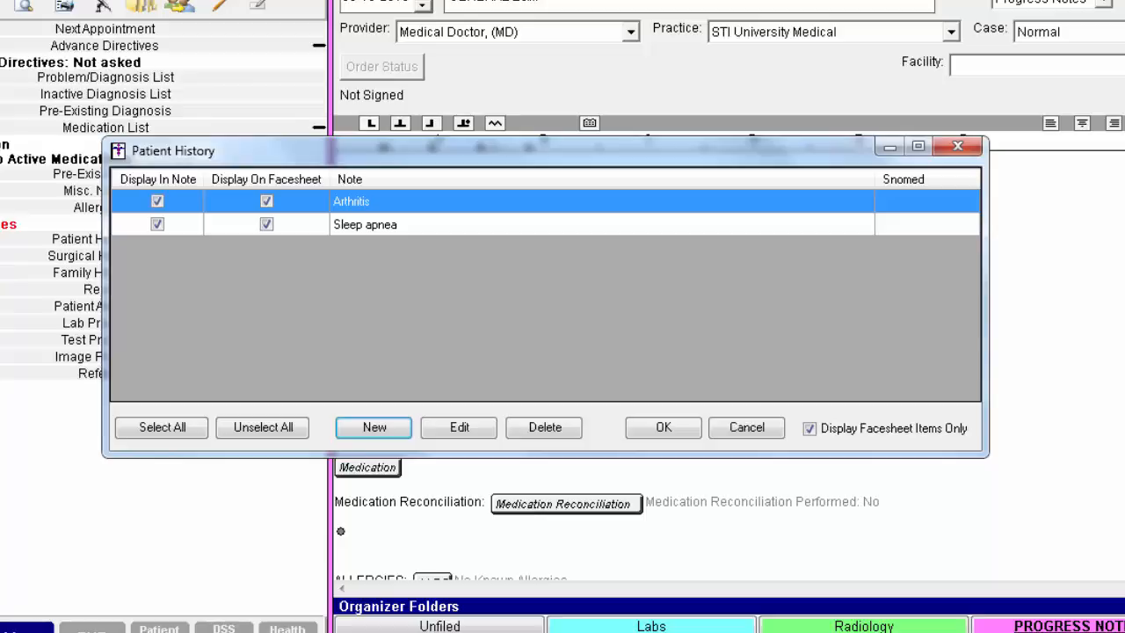
# Correct the sleep apnea history entry to read "Sleep Apnea" and save the patient history list.
pyautogui.click(329, 226)
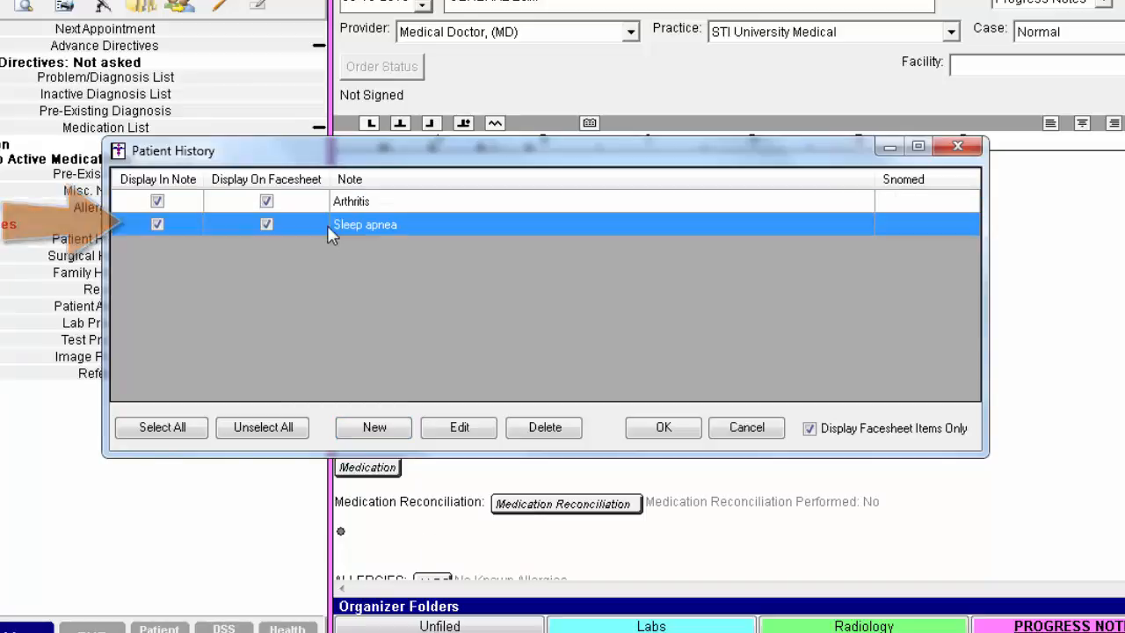
pyautogui.click(459, 429)
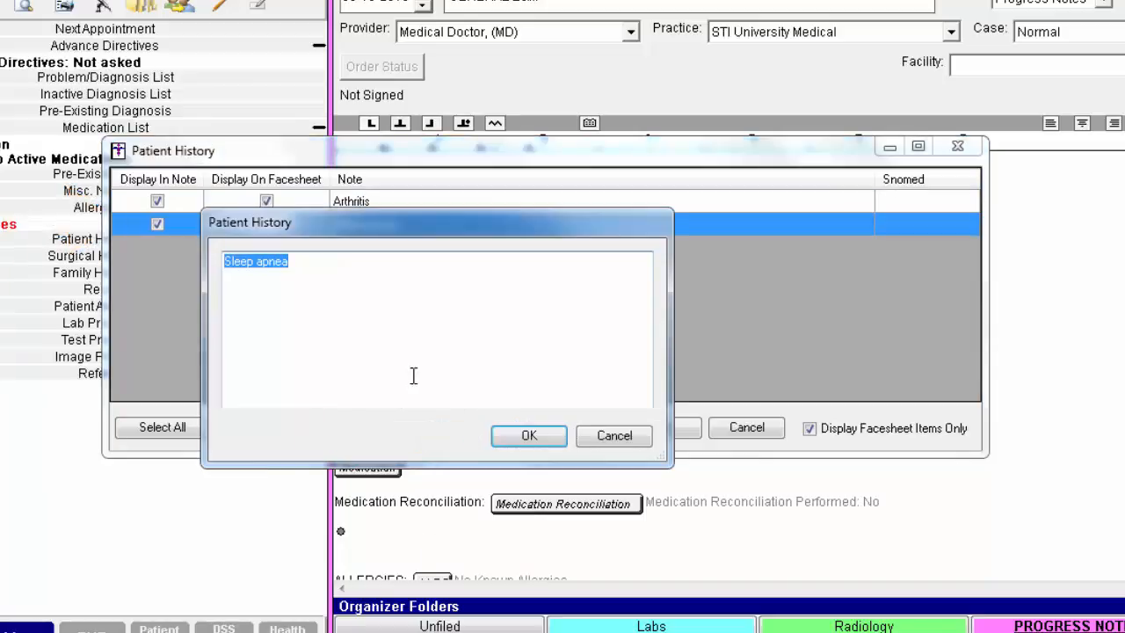
pyautogui.click(261, 264)
pyautogui.press('Delete')
pyautogui.write('A')
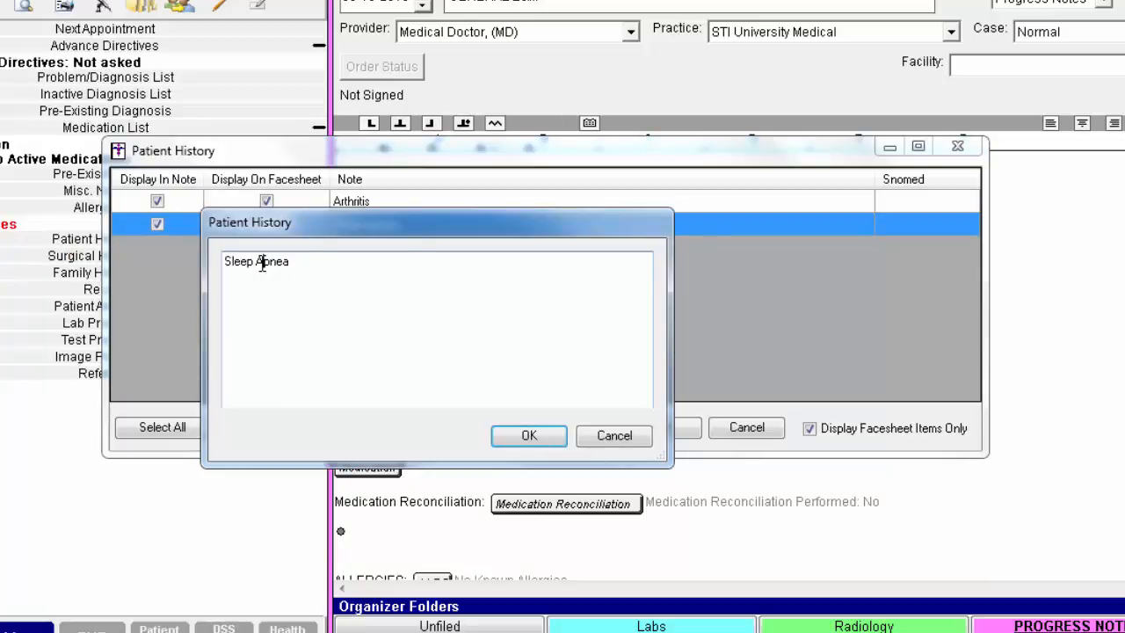
pyautogui.click(528, 435)
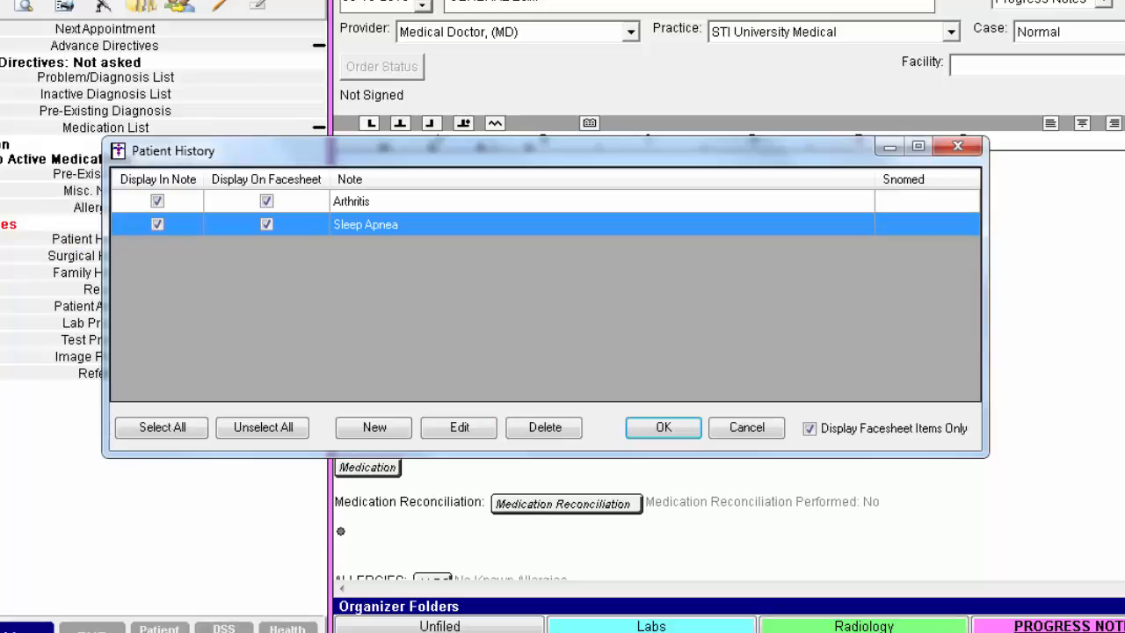
pyautogui.click(673, 429)
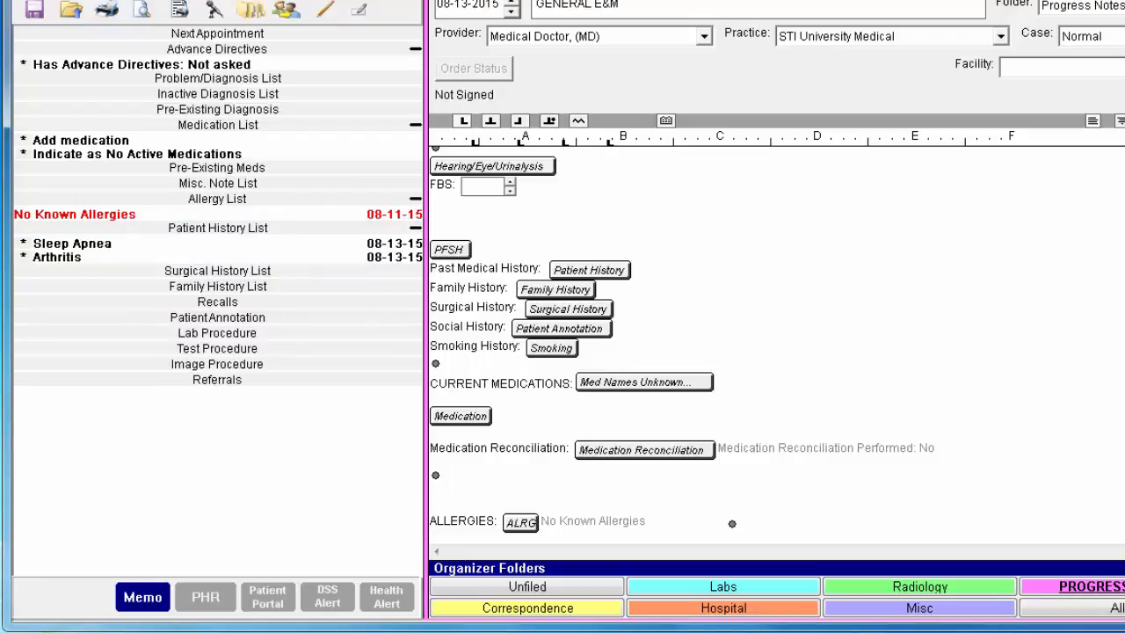
# Insert the PFSH "No Changes" statement into the note and set the date last seen to 6/1/15.
pyautogui.click(468, 250)
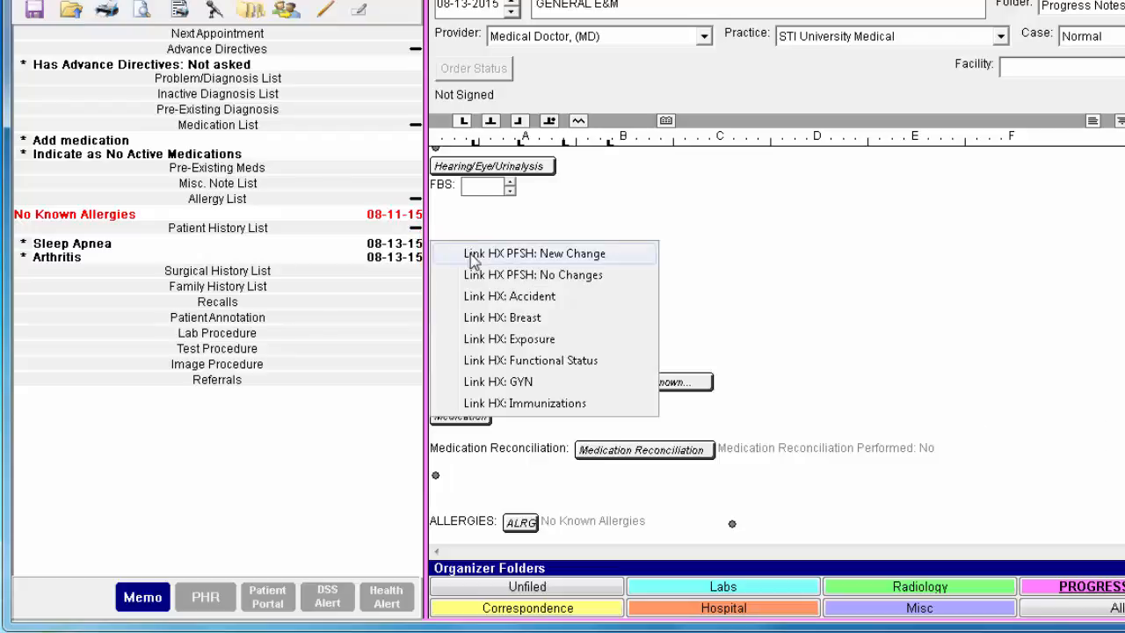
pyautogui.click(645, 276)
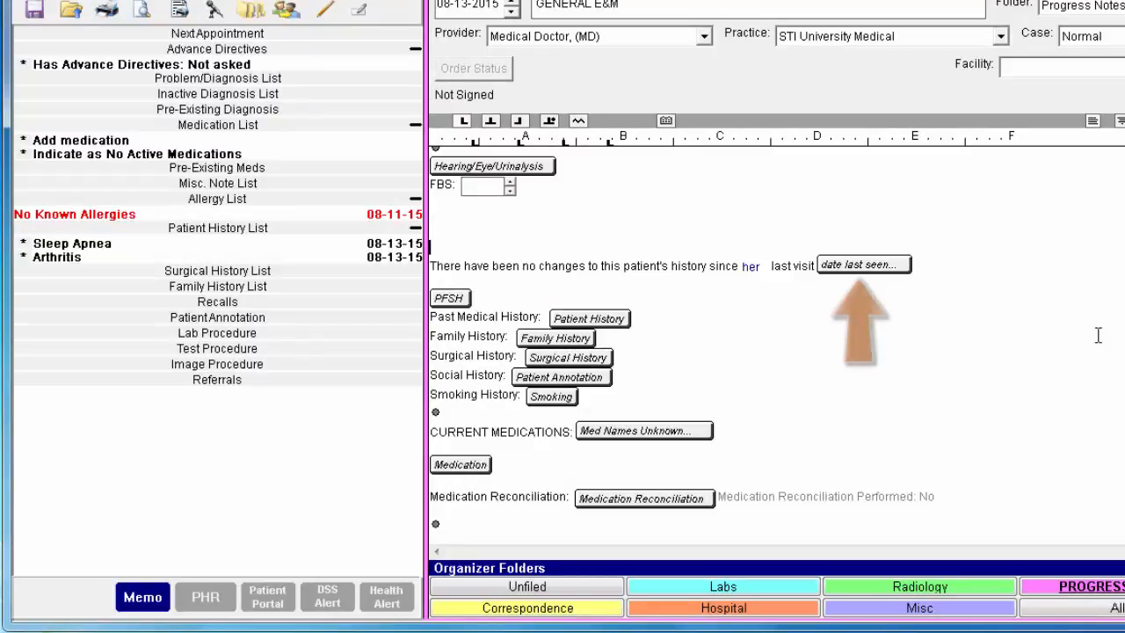
pyautogui.click(893, 280)
pyautogui.click(921, 304)
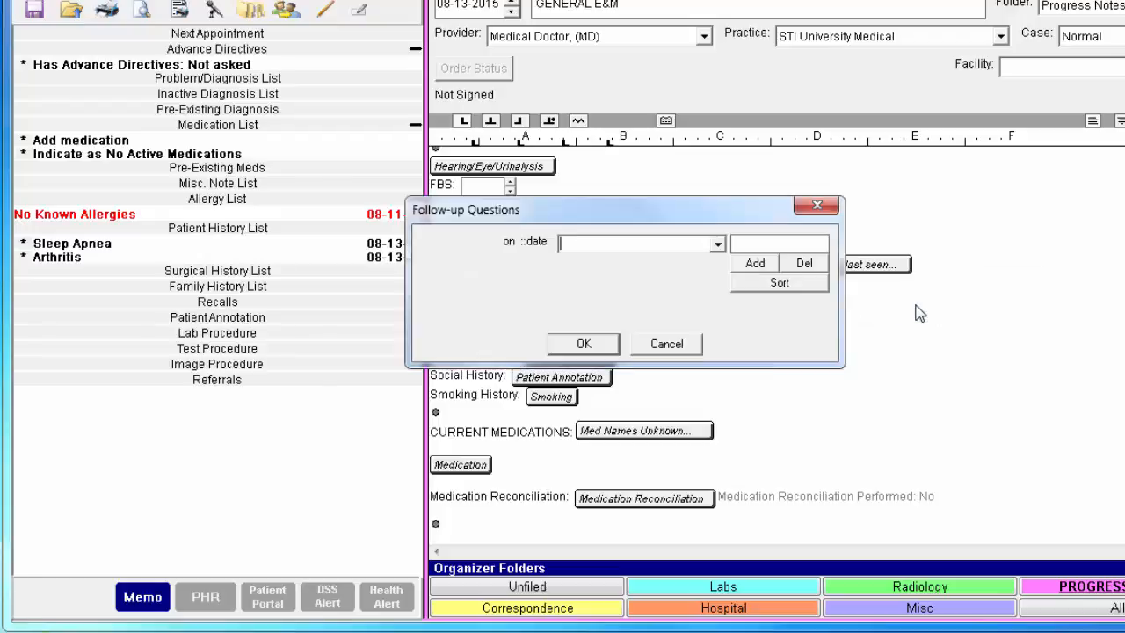
pyautogui.write('6/1/15')
pyautogui.click(584, 343)
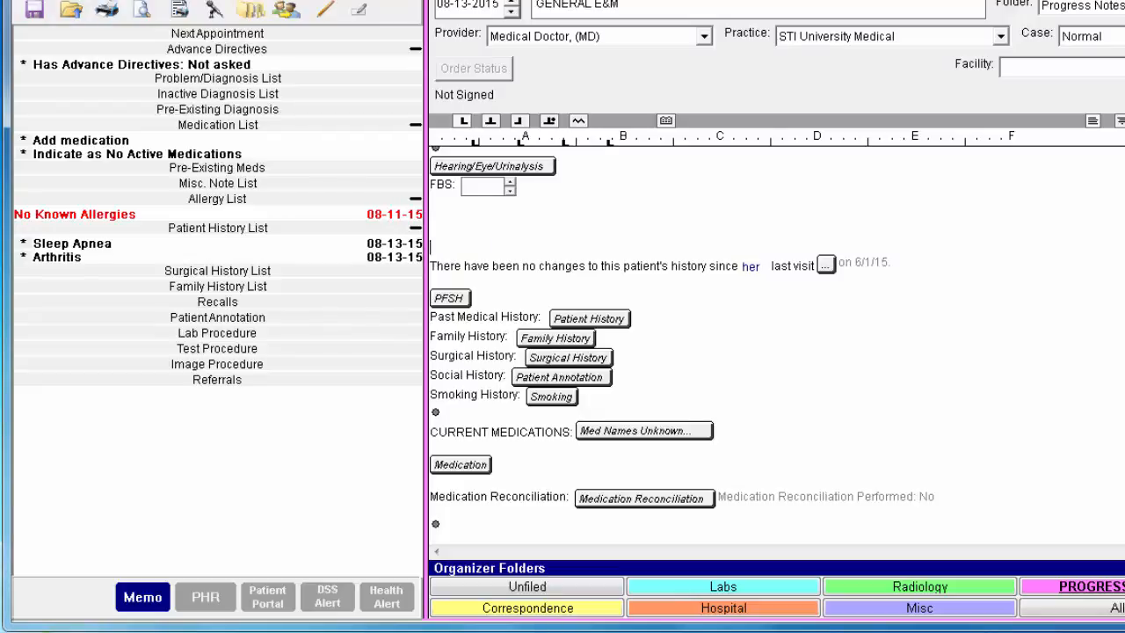
# Include the existing Sleep Apnea and Arthritis patient history entries in the note.
pyautogui.click(588, 319)
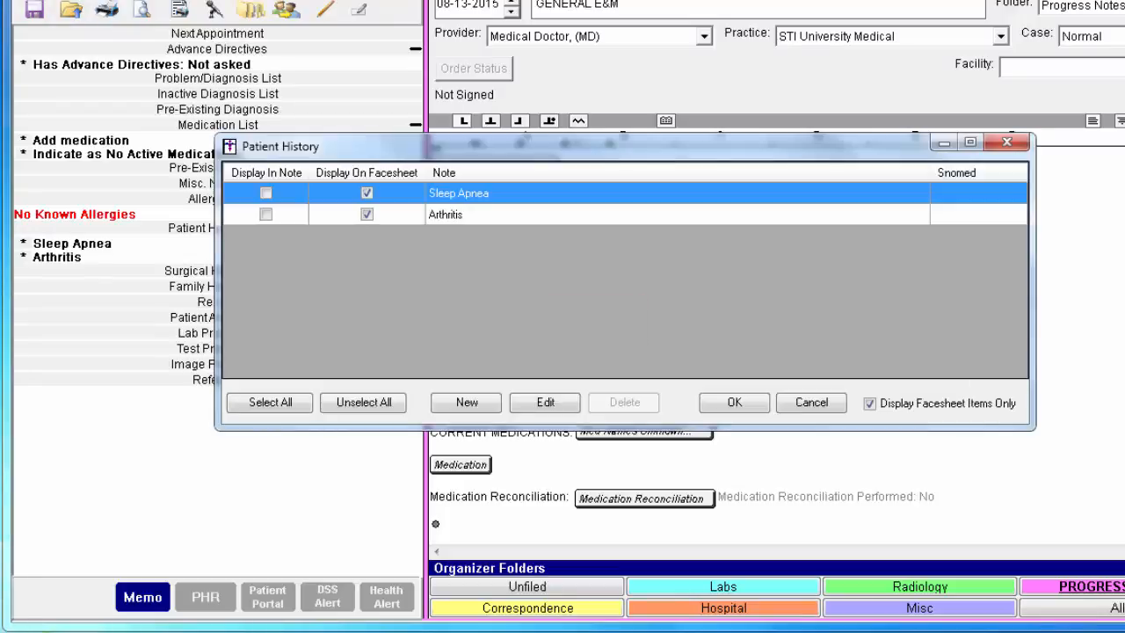
pyautogui.click(265, 193)
pyautogui.click(266, 214)
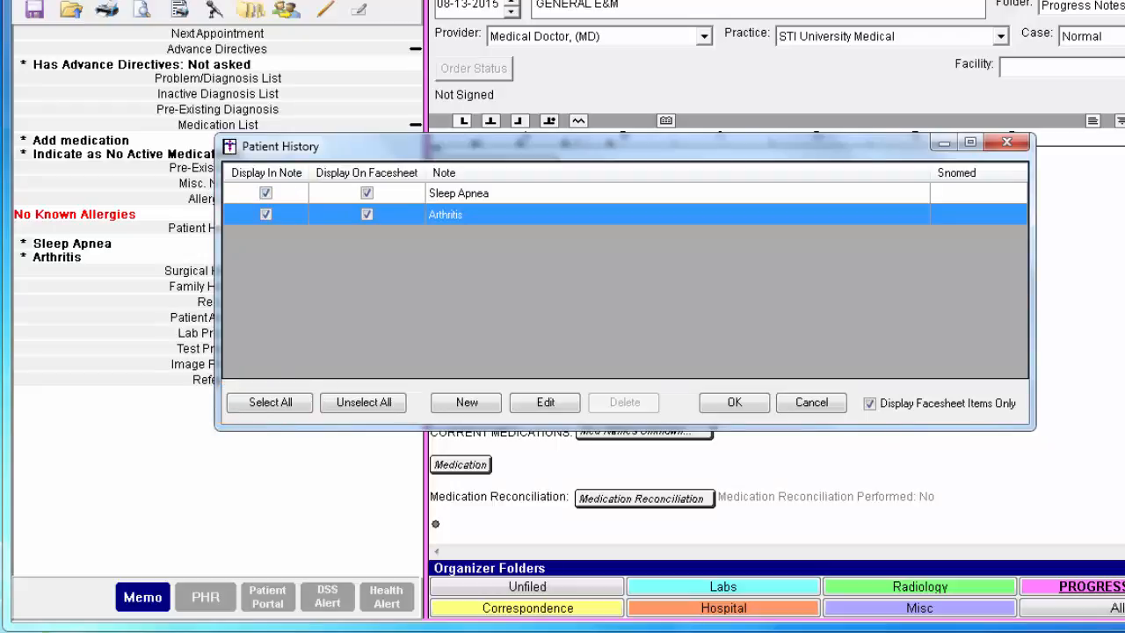
pyautogui.click(735, 403)
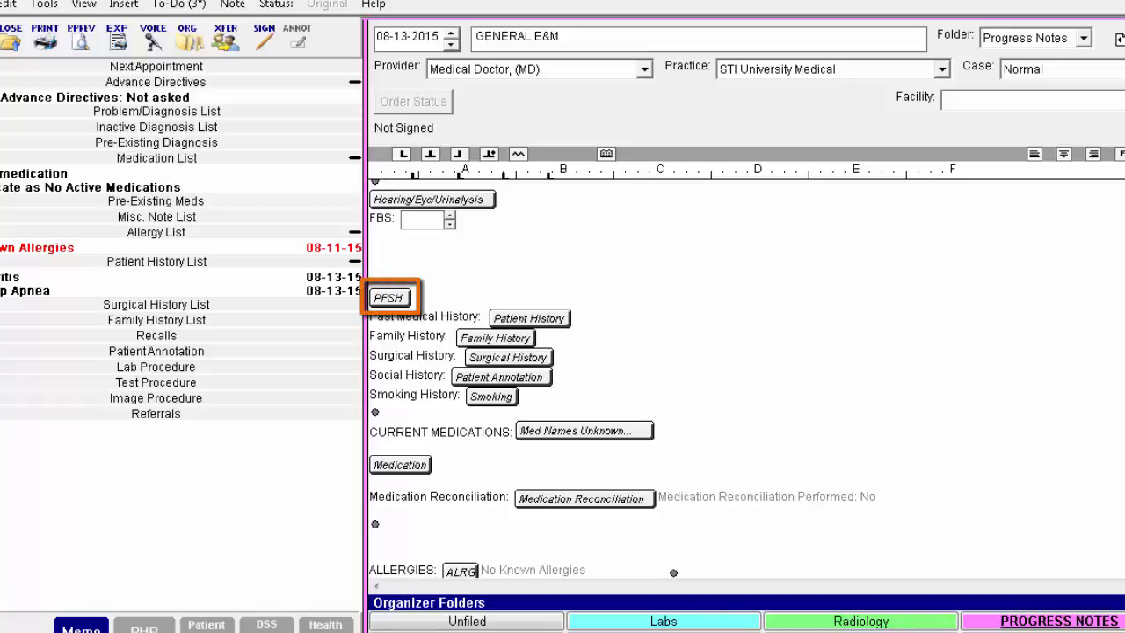
# Insert the PFSH "New Change" statement and add "Seasonal allergies" to the note's past medical history.
pyautogui.click(397, 299)
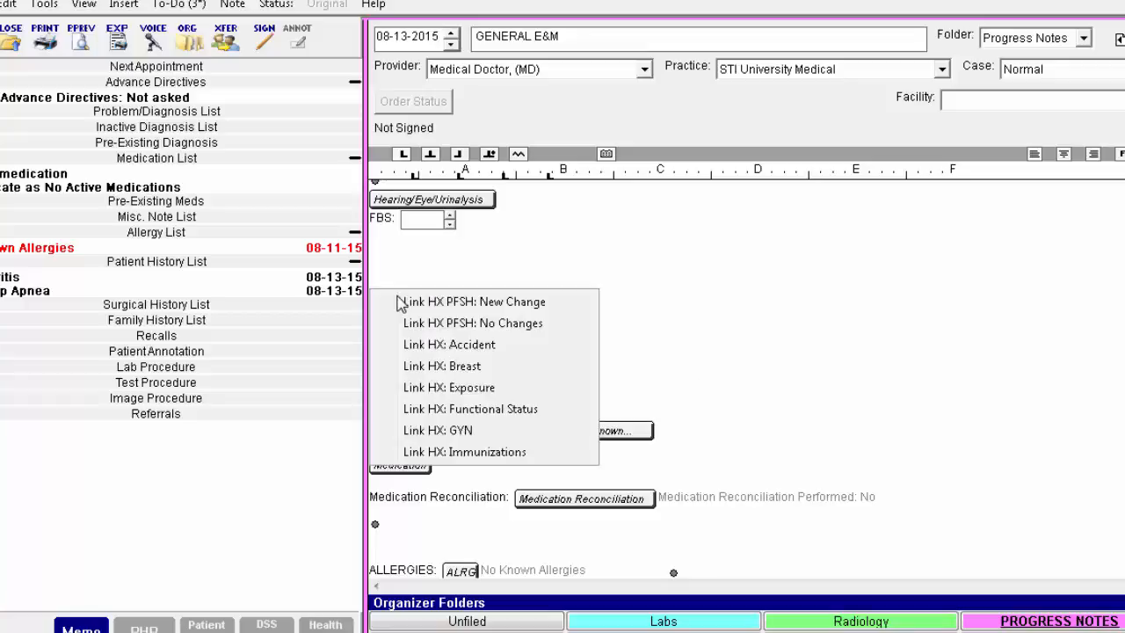
pyautogui.click(593, 310)
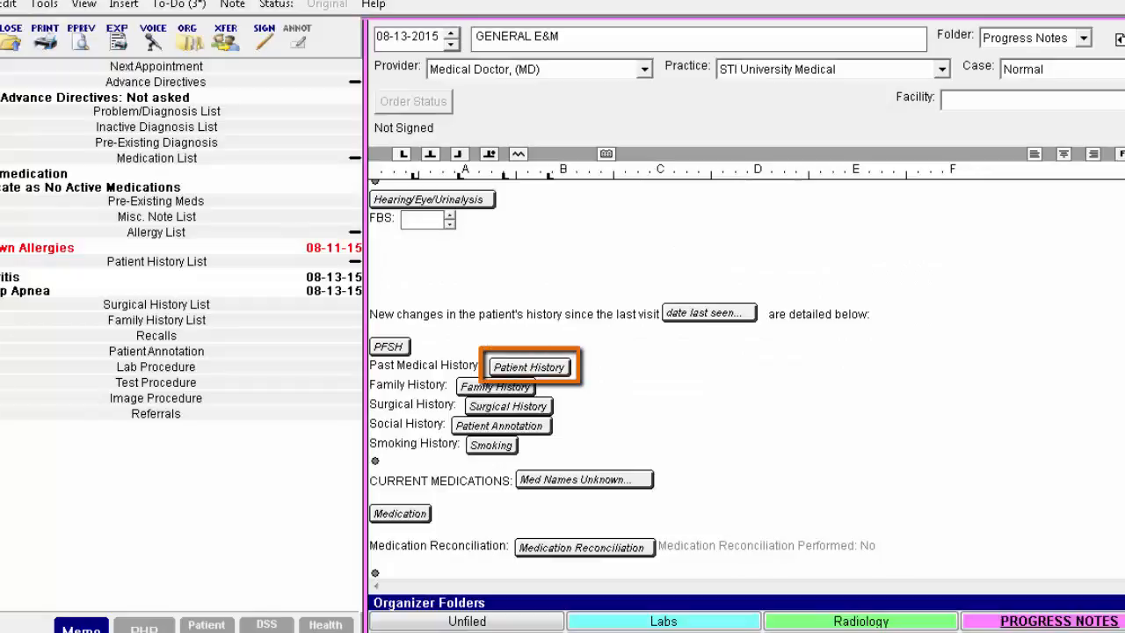
pyautogui.click(529, 367)
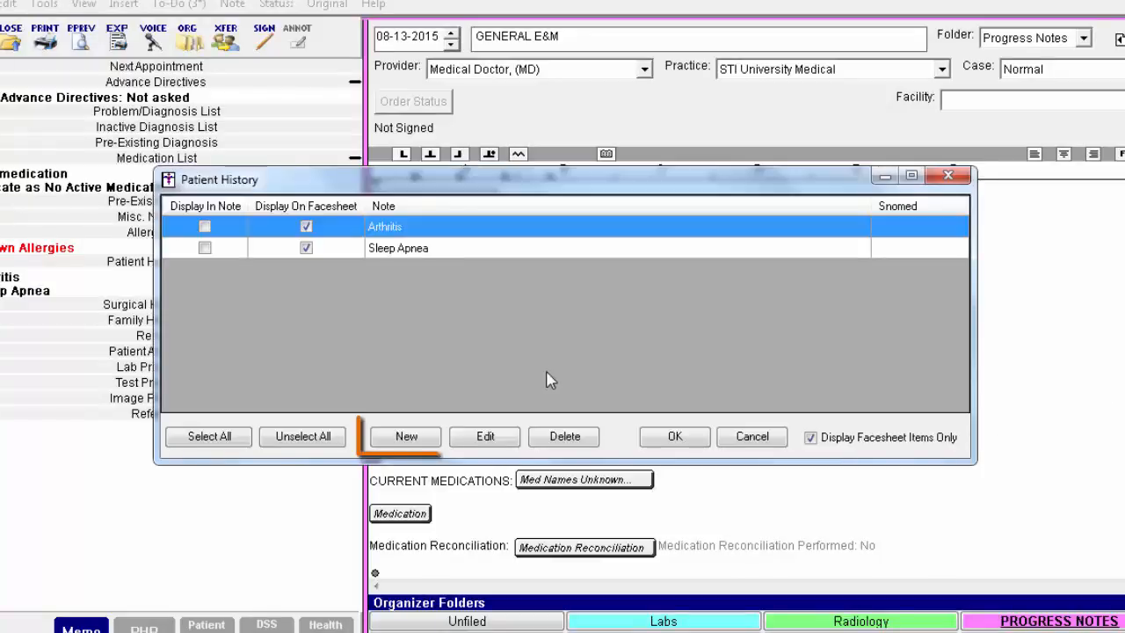
pyautogui.click(426, 436)
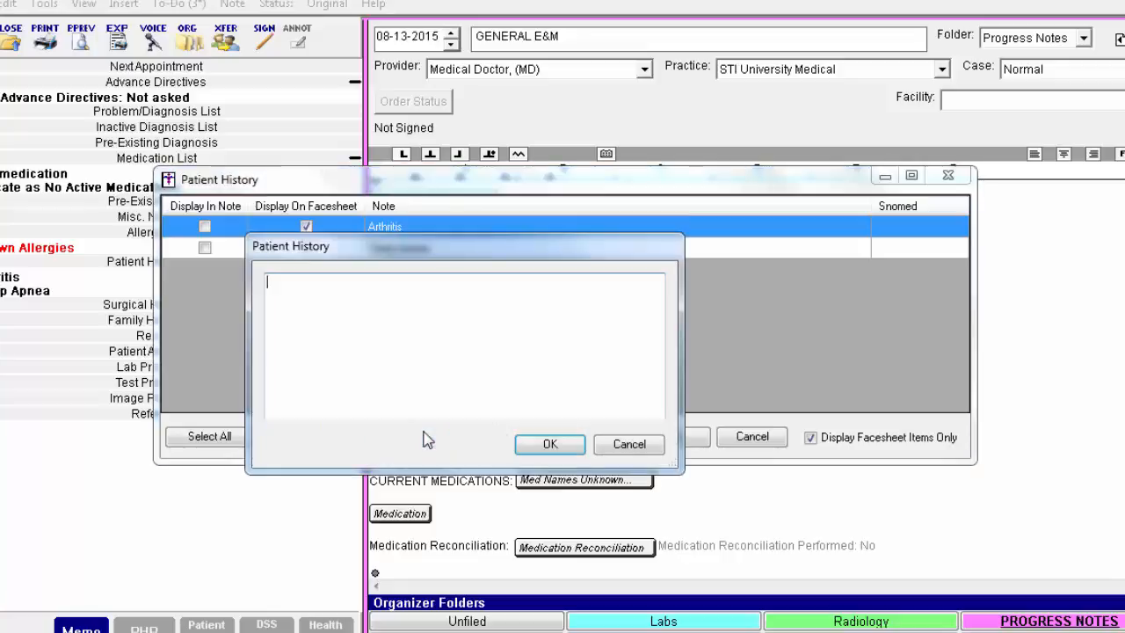
pyautogui.write('Seasonal allergies')
pyautogui.click(538, 444)
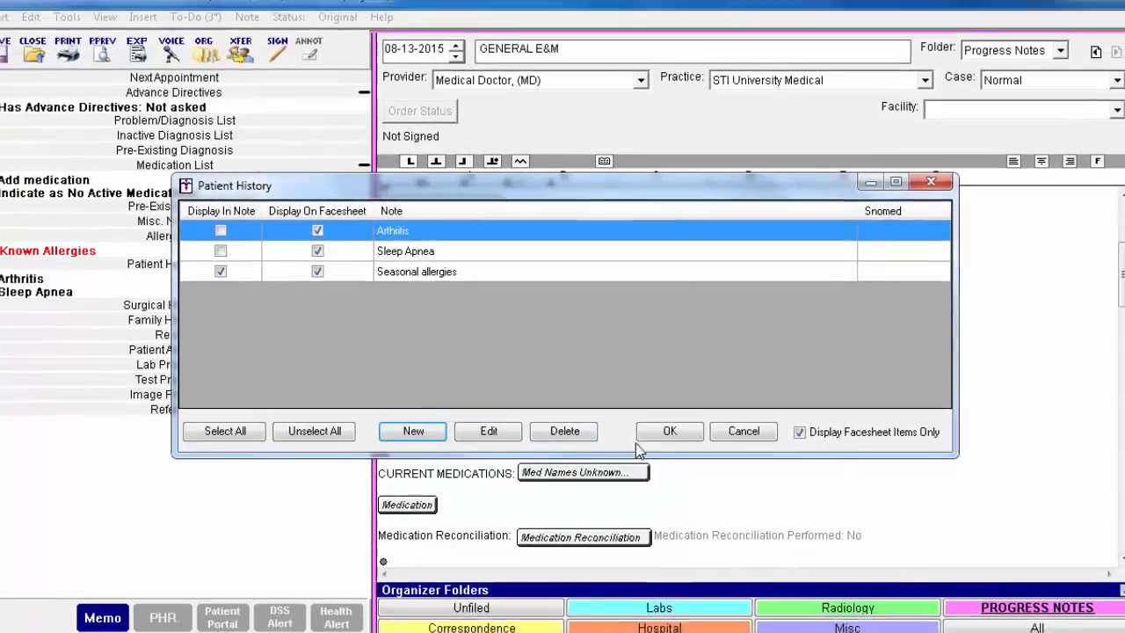
pyautogui.click(665, 431)
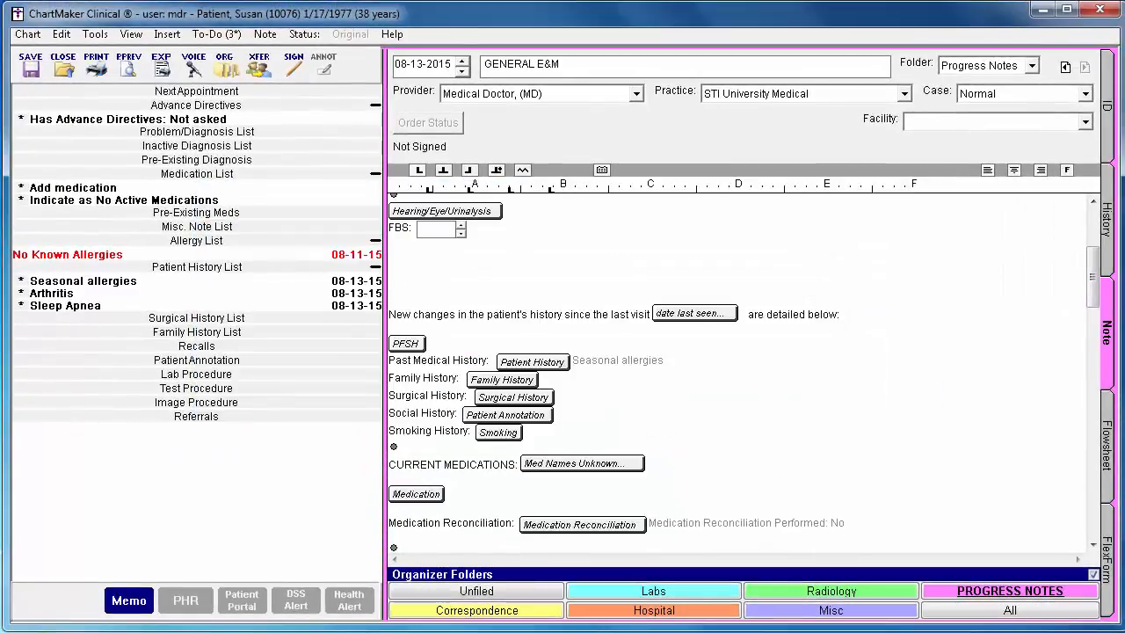